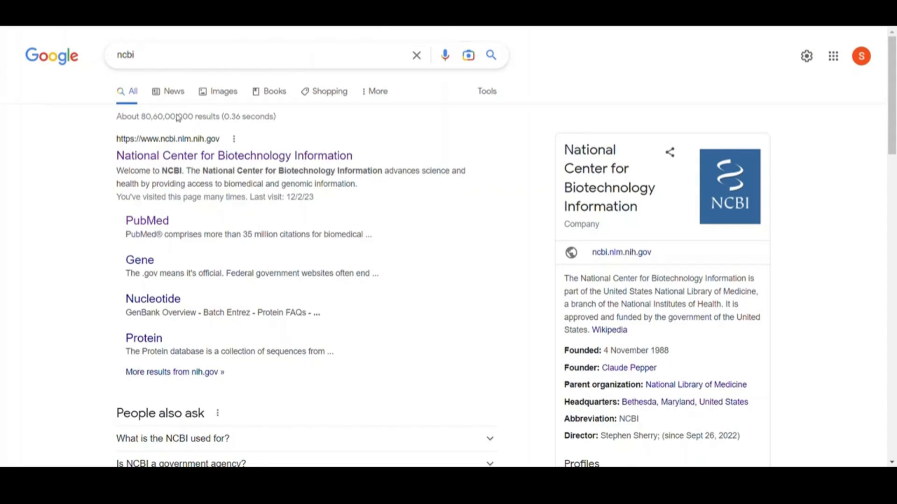
# - Open the National Center for Biotechnology Information site and search its Gene database for EPHX1
pyautogui.click(182, 161)
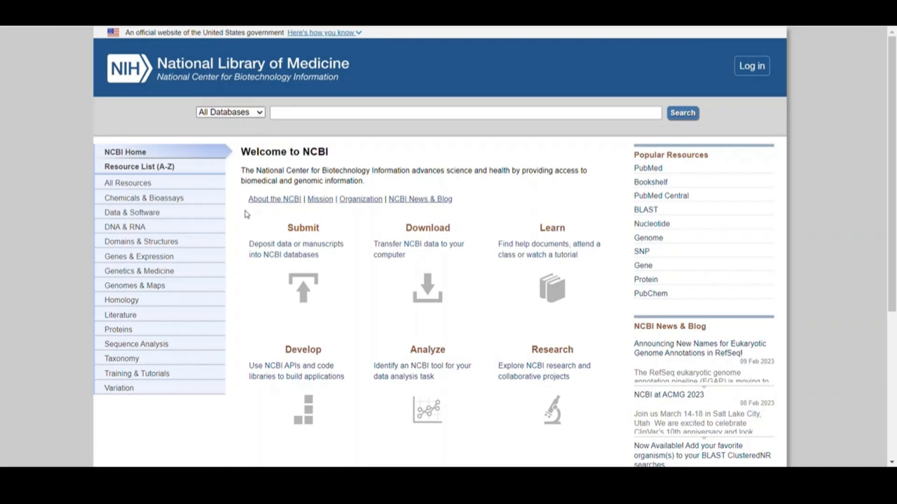
pyautogui.click(244, 231)
pyautogui.click(305, 117)
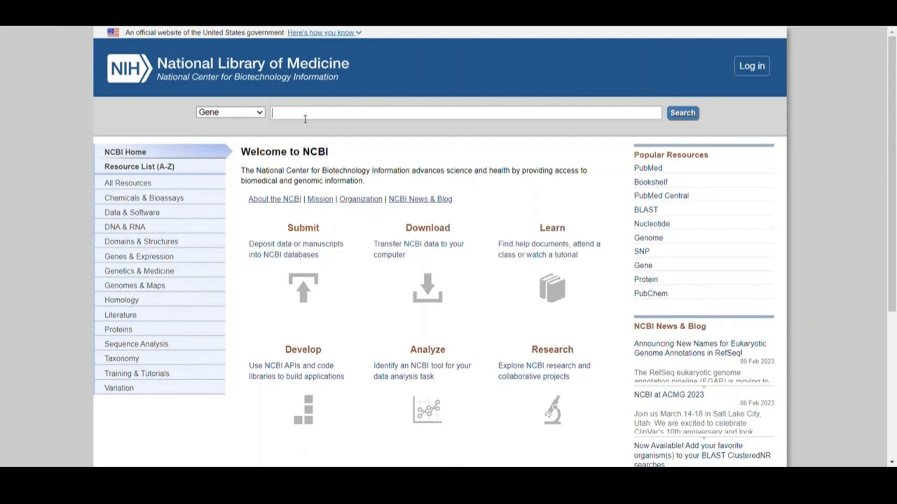
pyautogui.write('EPHX1')
pyautogui.click(691, 114)
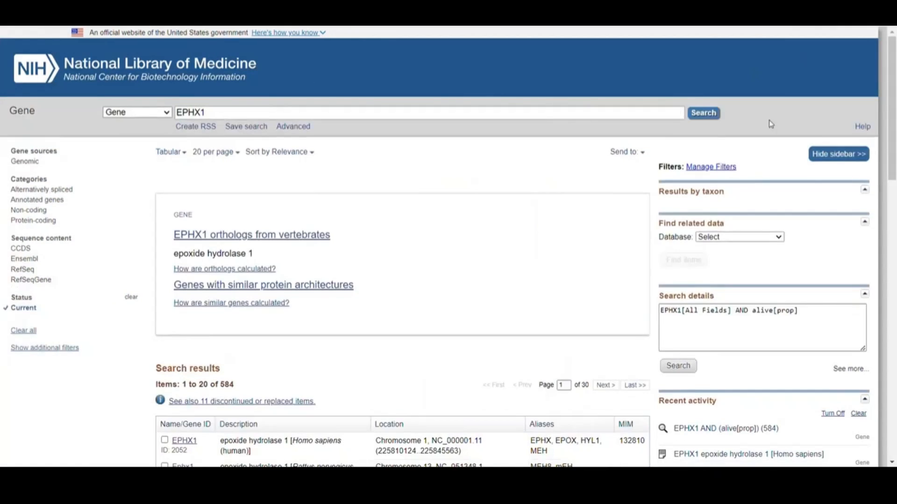
# - Open the Homo sapiens EPHX1 gene record and check its exon count in the genomic context
pyautogui.moveTo(895, 110); pyautogui.dragTo(895, 179)
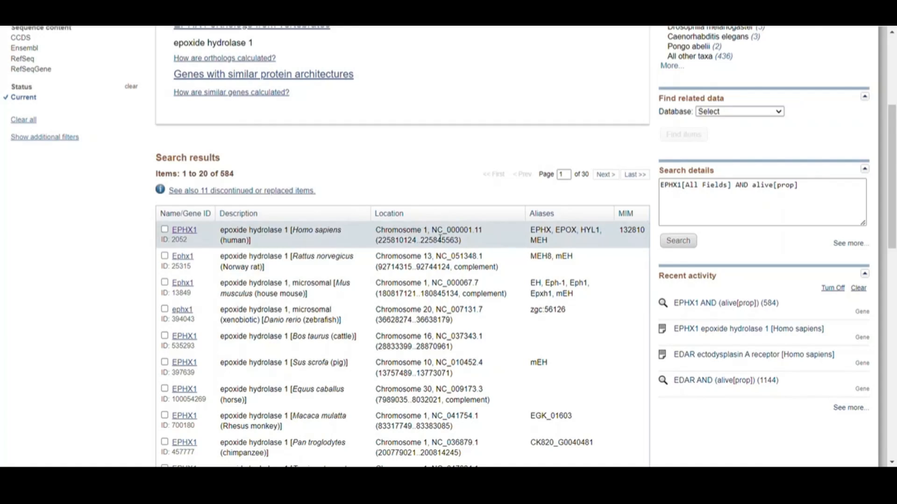
pyautogui.click(184, 231)
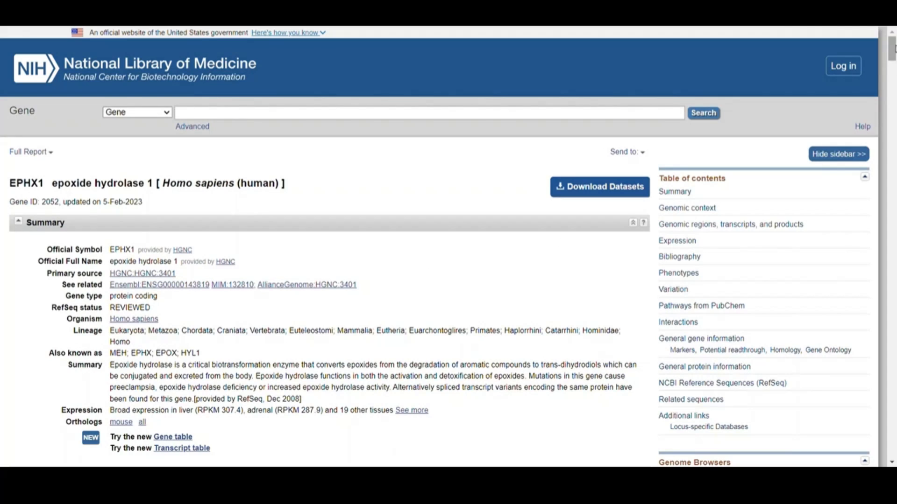
pyautogui.scroll(-5, 893, 66)
pyautogui.scroll(-1, 892, 61)
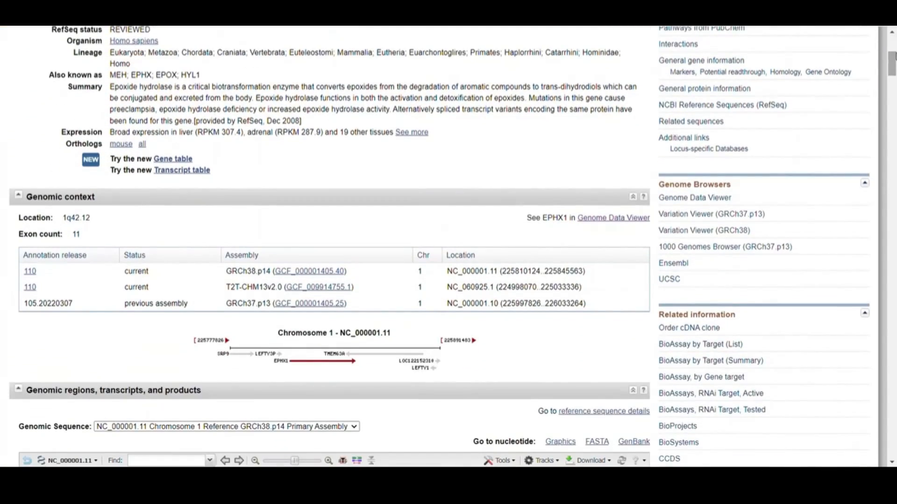
pyautogui.moveTo(84, 237); pyautogui.dragTo(70, 236)
# - Zoom the genomic sequence view to the range around EPHX1's second dark green exon, about 225831537 to 225832288
pyautogui.scroll(-3, 469, 157)
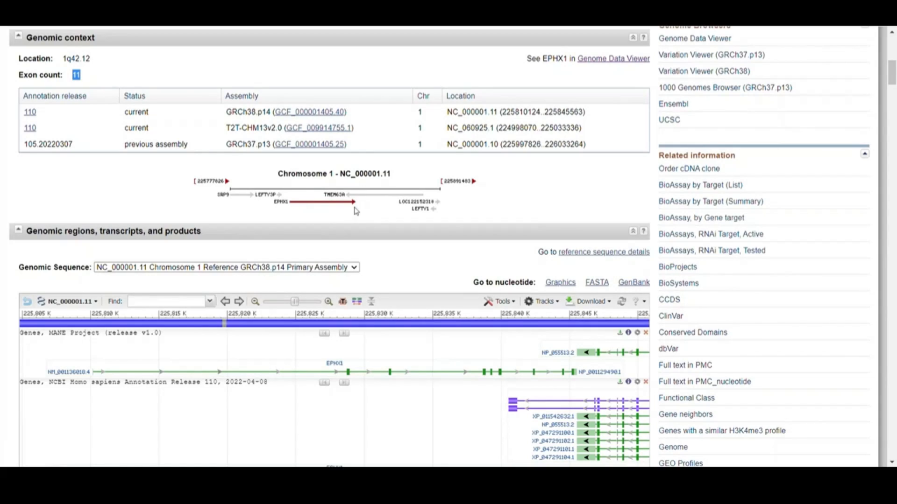
pyautogui.moveTo(892, 72); pyautogui.dragTo(892, 79)
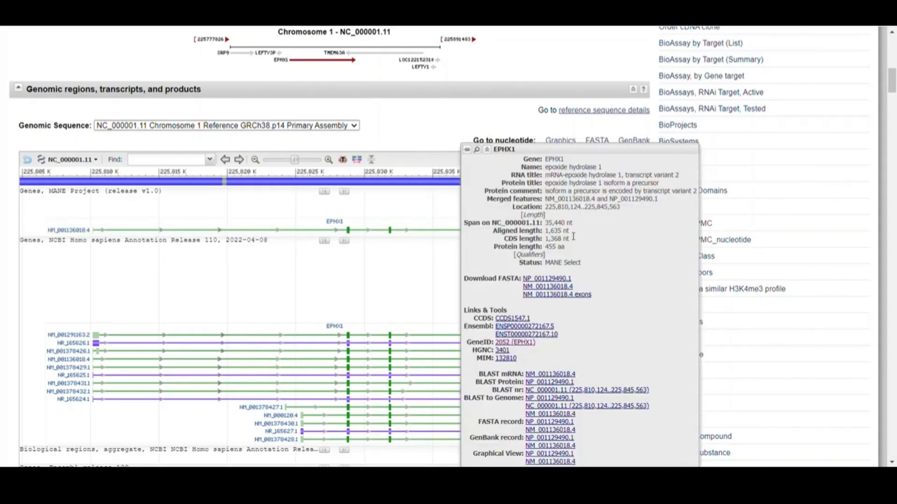
pyautogui.moveTo(444, 236)
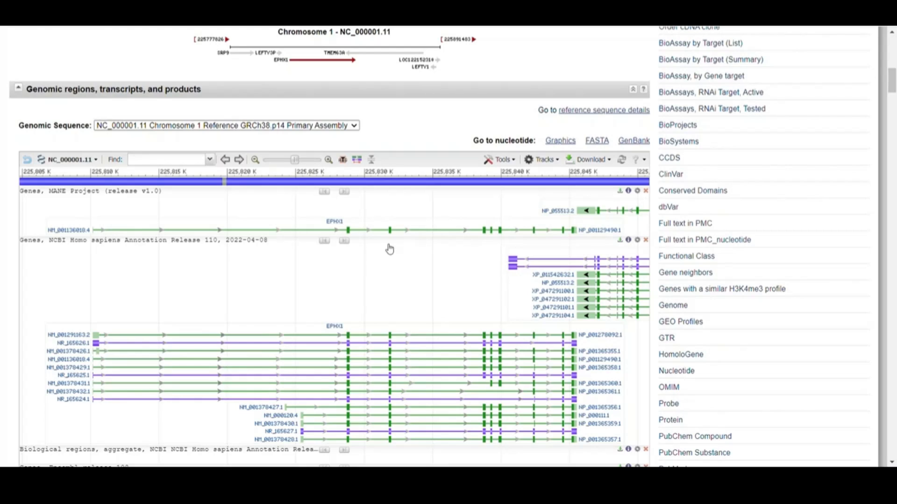
pyautogui.moveTo(386, 239)
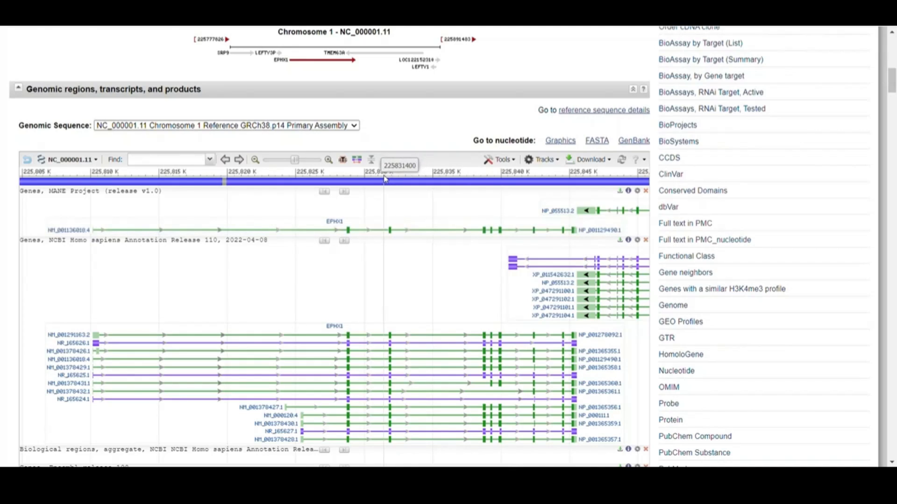
pyautogui.moveTo(385, 177); pyautogui.dragTo(397, 179)
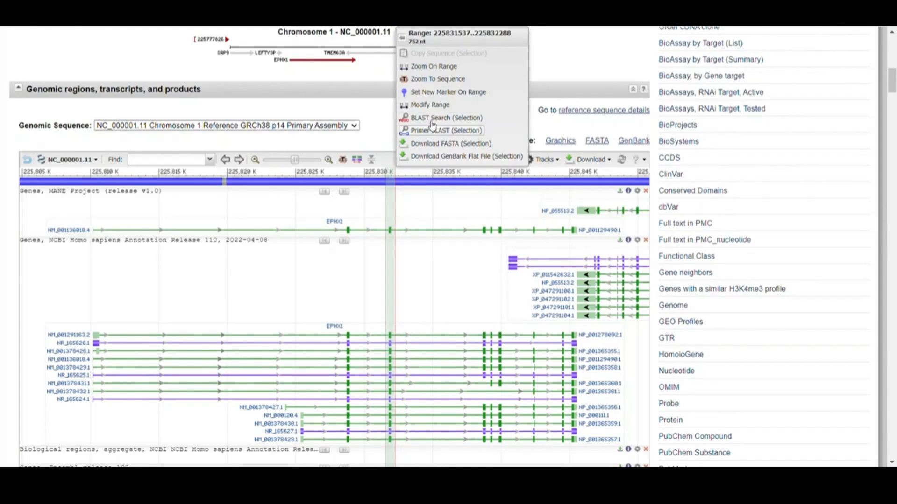
pyautogui.click(449, 69)
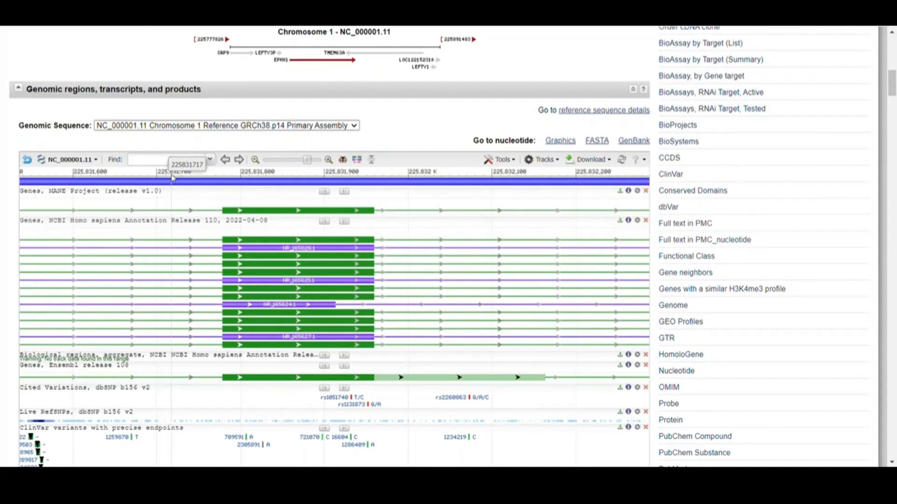
# - Select flanking ranges of about 225831717–225831770 before the exon and 225831970–225832033 after it, and open them in Primer BLAST
pyautogui.moveTo(172, 176); pyautogui.dragTo(216, 179)
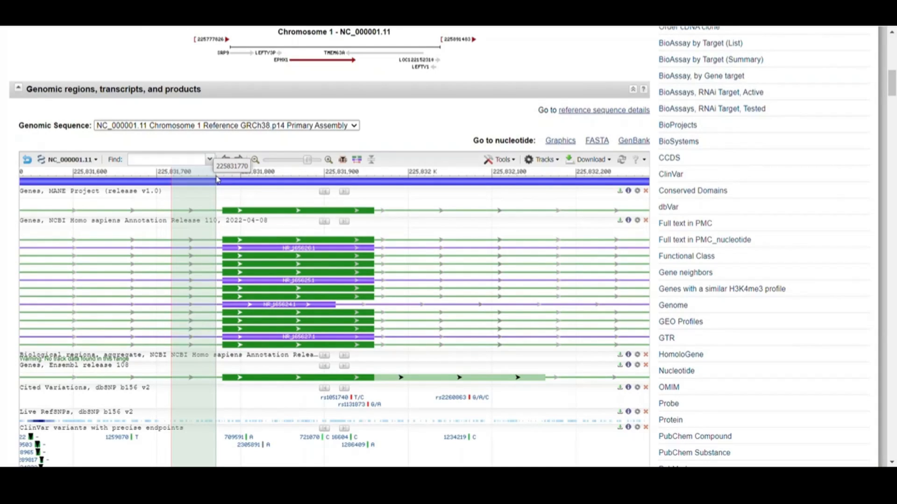
pyautogui.moveTo(217, 179); pyautogui.dragTo(216, 179)
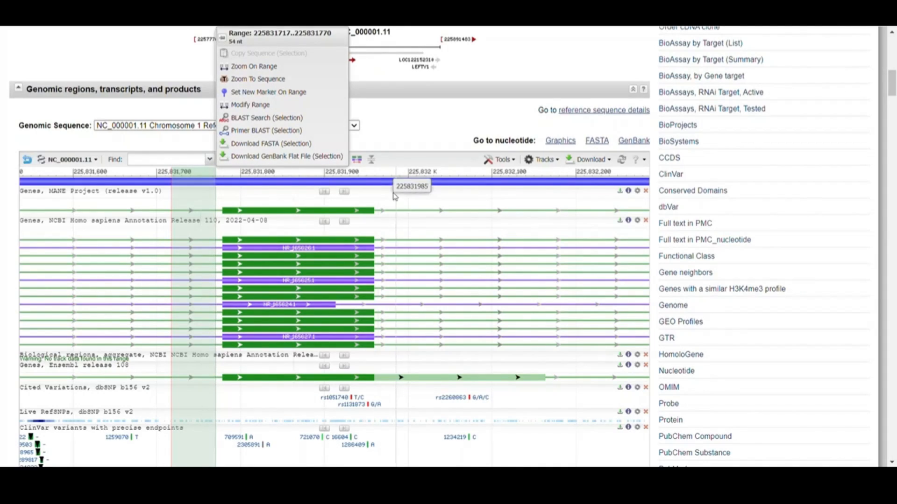
pyautogui.moveTo(383, 186); pyautogui.dragTo(438, 188)
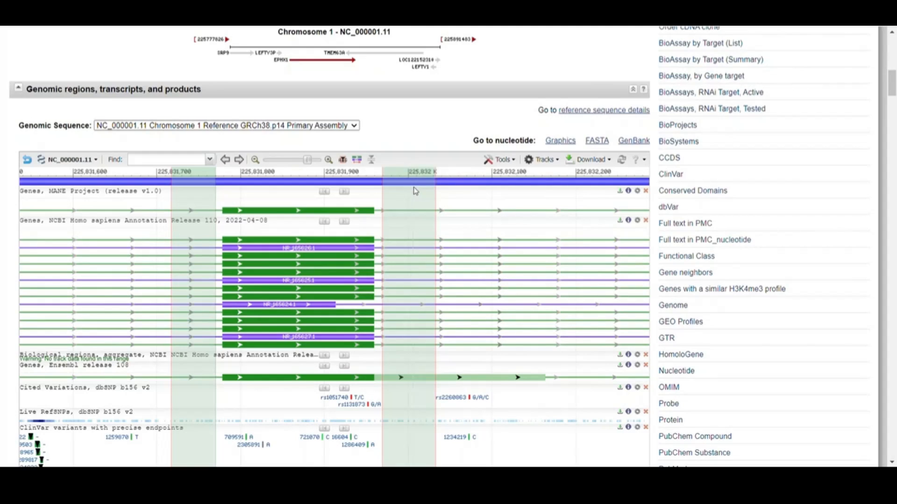
pyautogui.moveTo(420, 179)
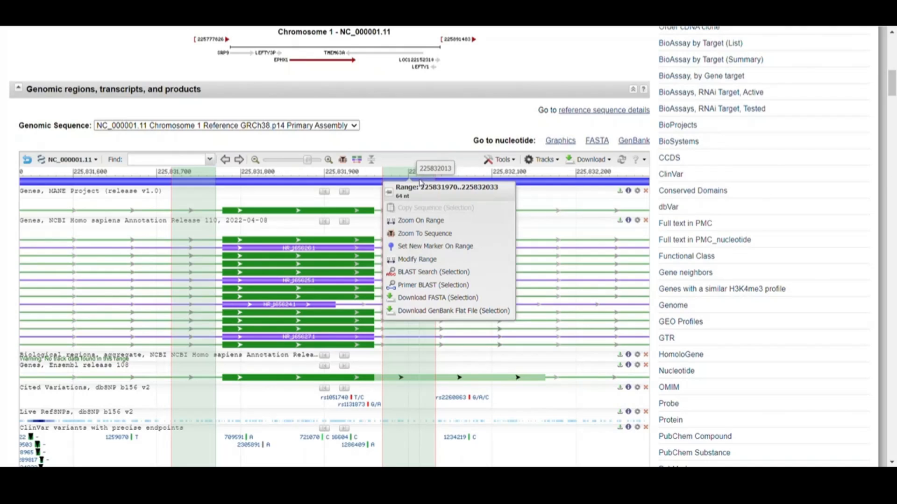
pyautogui.click(431, 286)
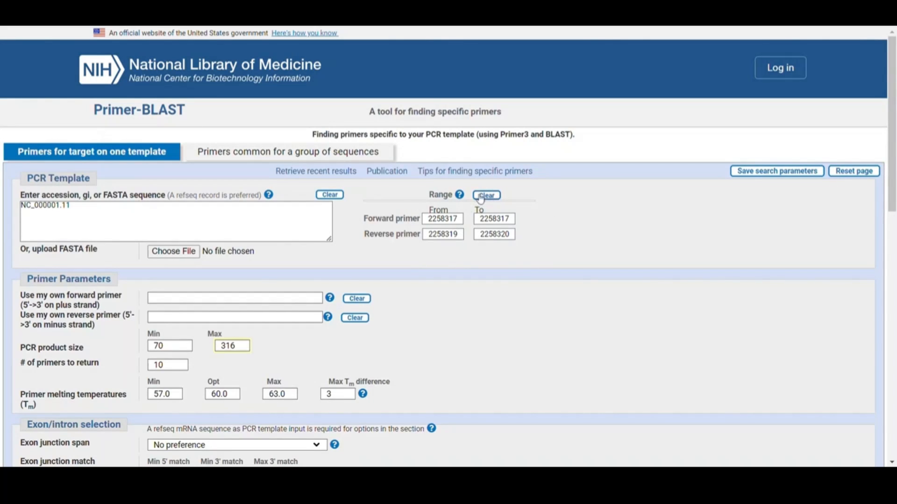
# - Review the prefilled primer, exon/intron and specificity parameters, and run the primer search with them
pyautogui.moveTo(895, 80); pyautogui.dragTo(895, 172)
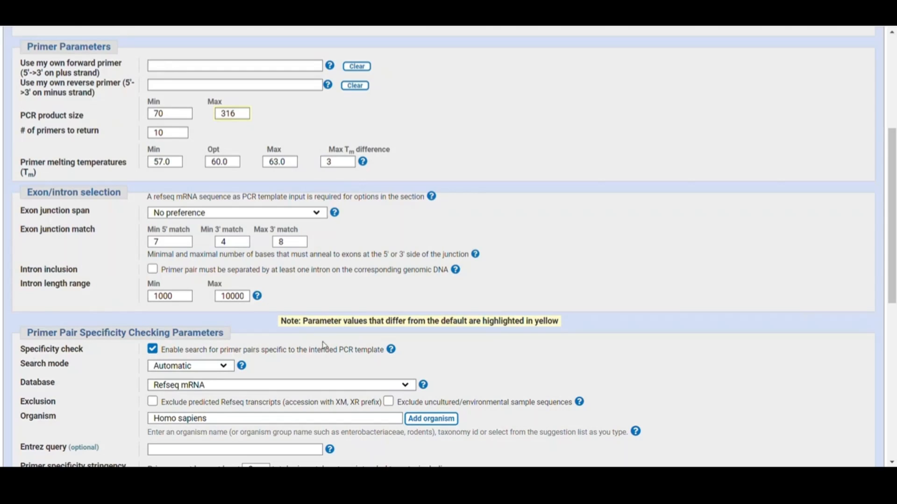
pyautogui.moveTo(895, 288); pyautogui.dragTo(895, 317)
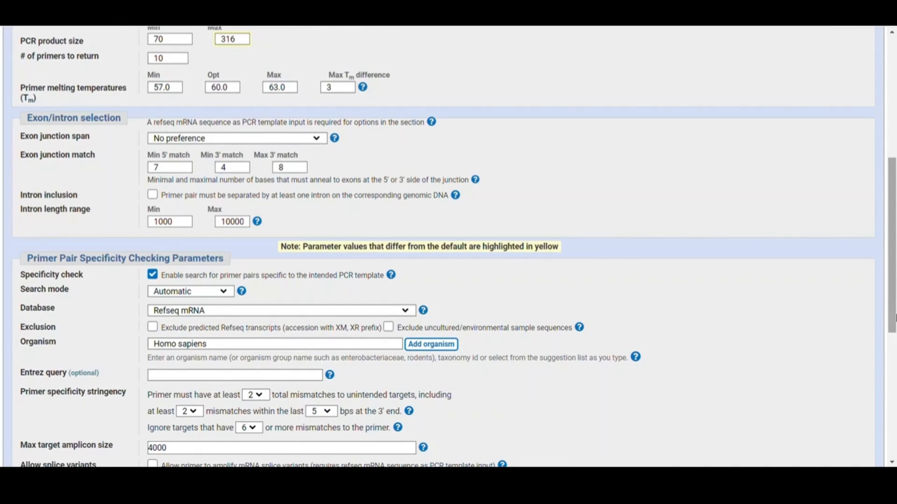
pyautogui.scroll(1, 870, 282)
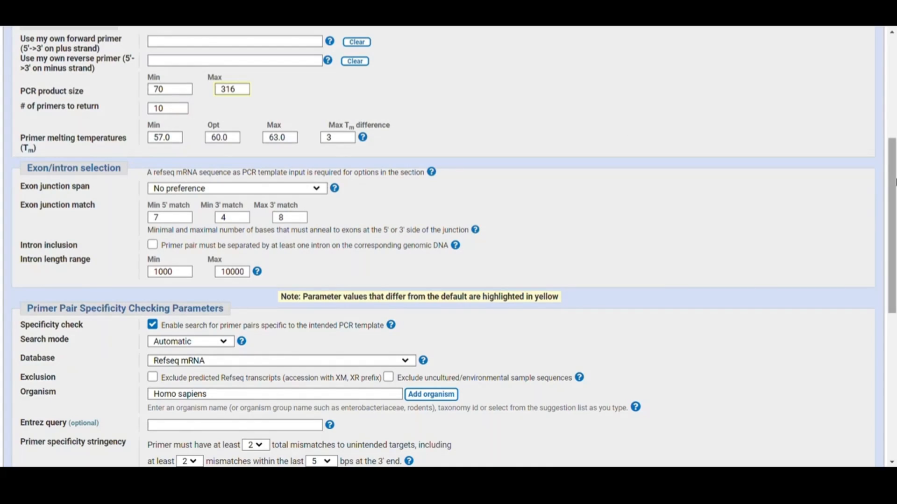
pyautogui.moveTo(895, 182); pyautogui.dragTo(894, 268)
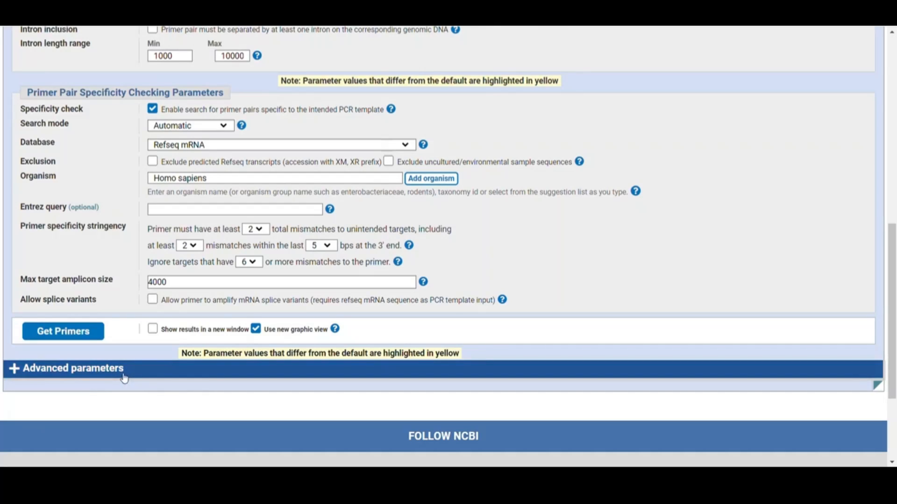
pyautogui.click(77, 337)
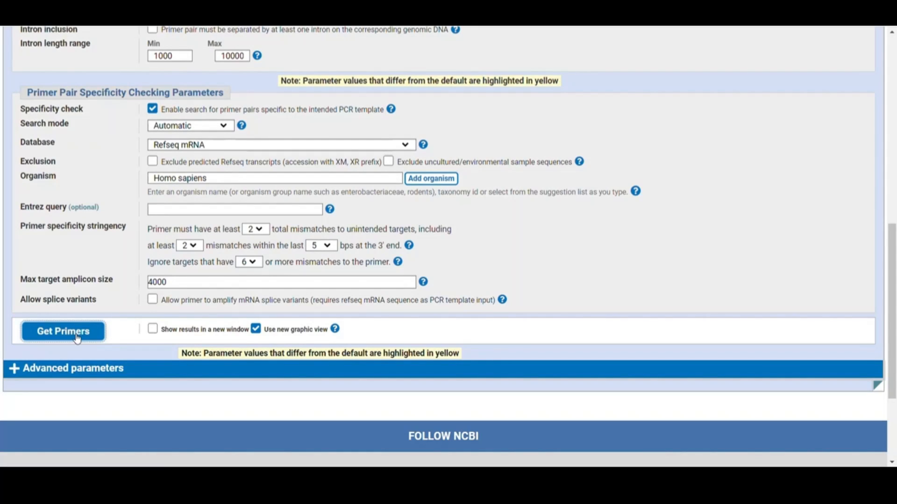
pyautogui.click(77, 337)
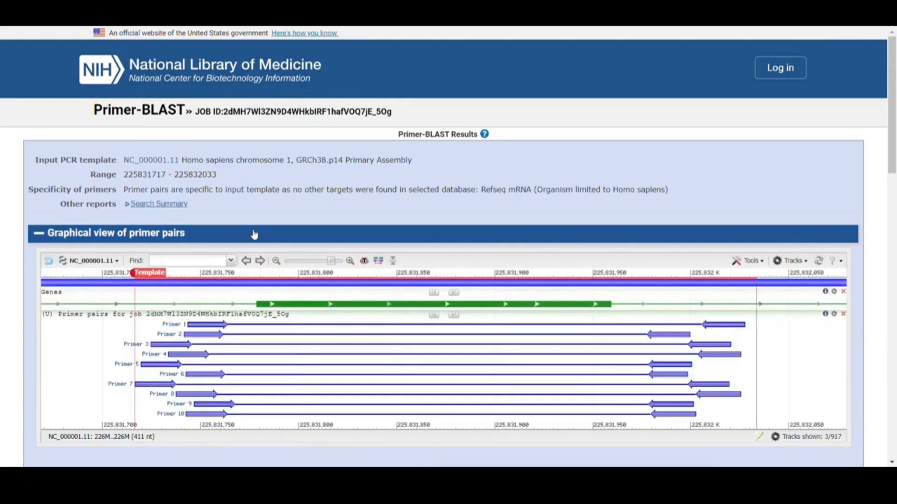
# - Examine the primer pairs in the graphical view and primer pair 1's sequences, template strand, length, positions and Tm in the detailed report
pyautogui.scroll(-2, 894, 147)
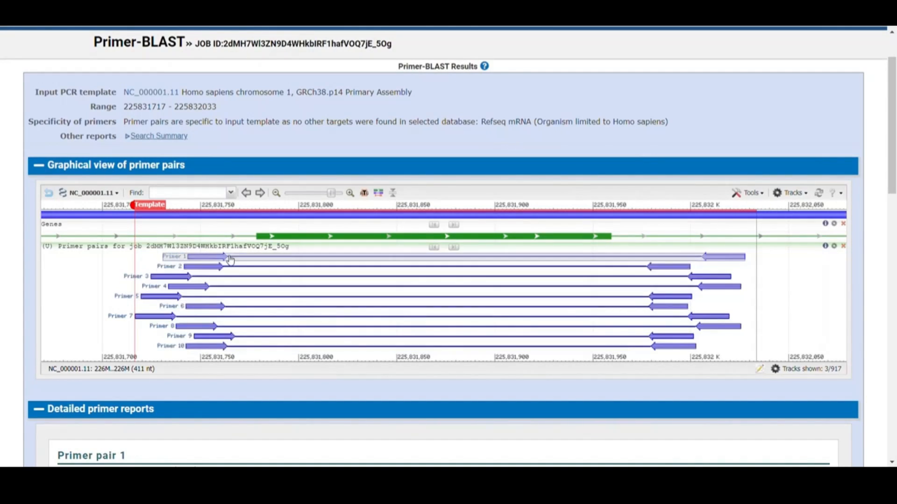
pyautogui.moveTo(222, 260)
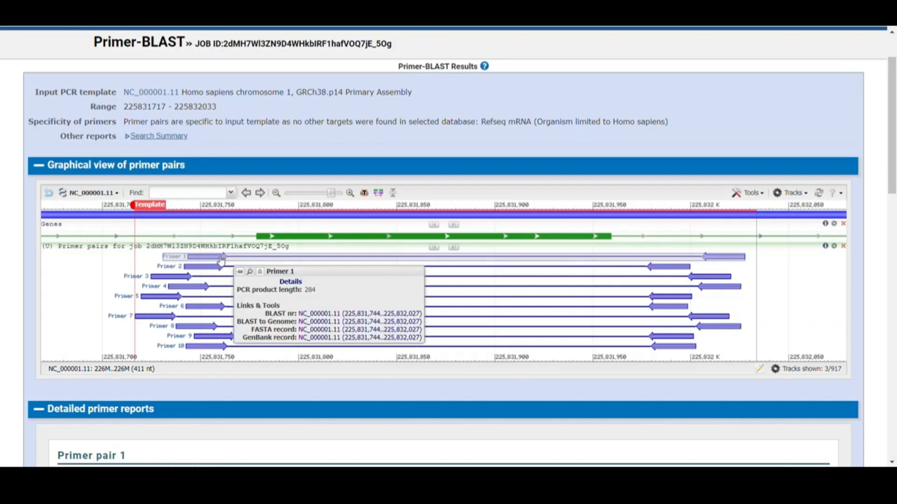
pyautogui.moveTo(895, 85); pyautogui.dragTo(895, 161)
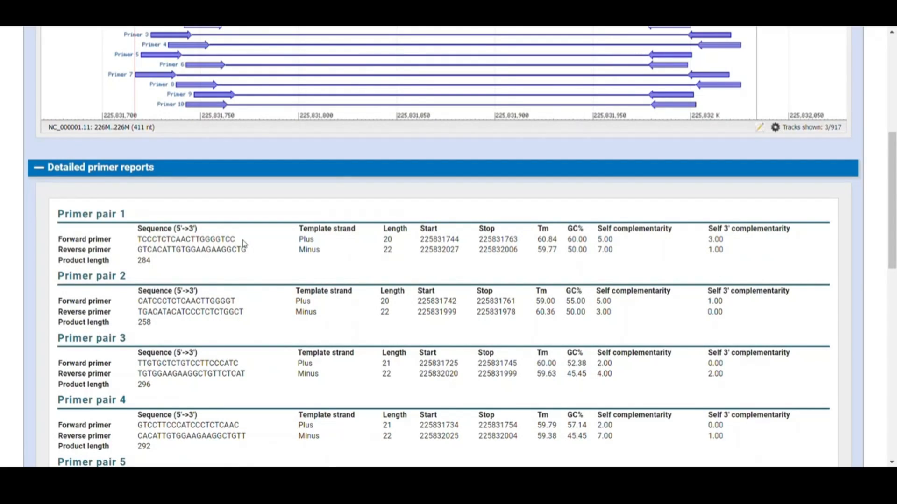
pyautogui.moveTo(255, 252); pyautogui.dragTo(192, 256)
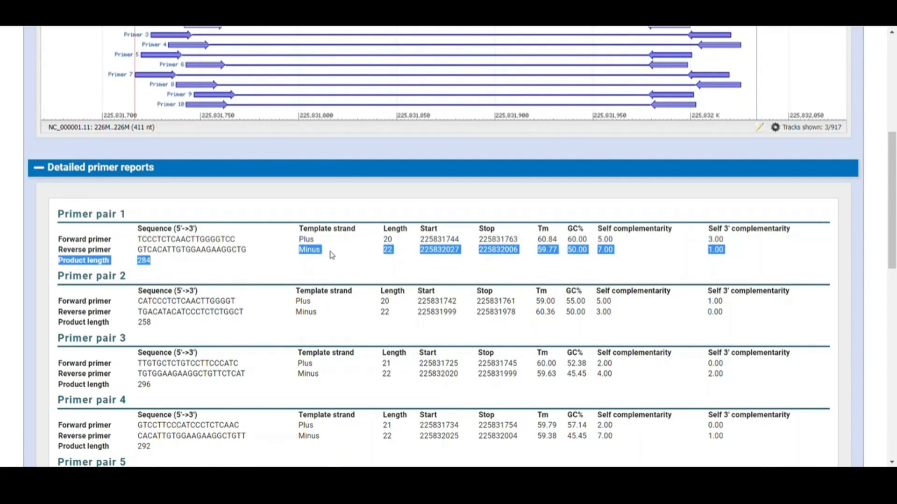
pyautogui.click(344, 252)
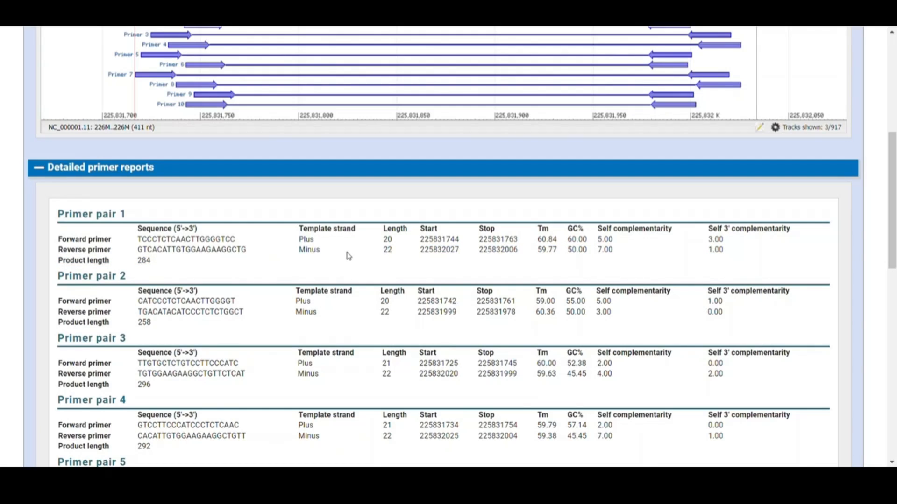
pyautogui.doubleClick(388, 241)
pyautogui.click(389, 253)
pyautogui.doubleClick(388, 249)
pyautogui.click(464, 243)
pyautogui.moveTo(538, 241); pyautogui.dragTo(556, 237)
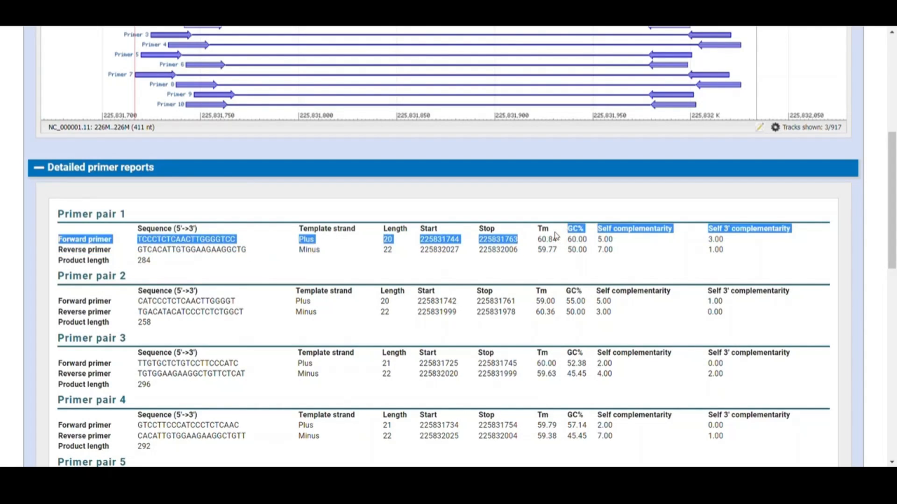
pyautogui.click(559, 251)
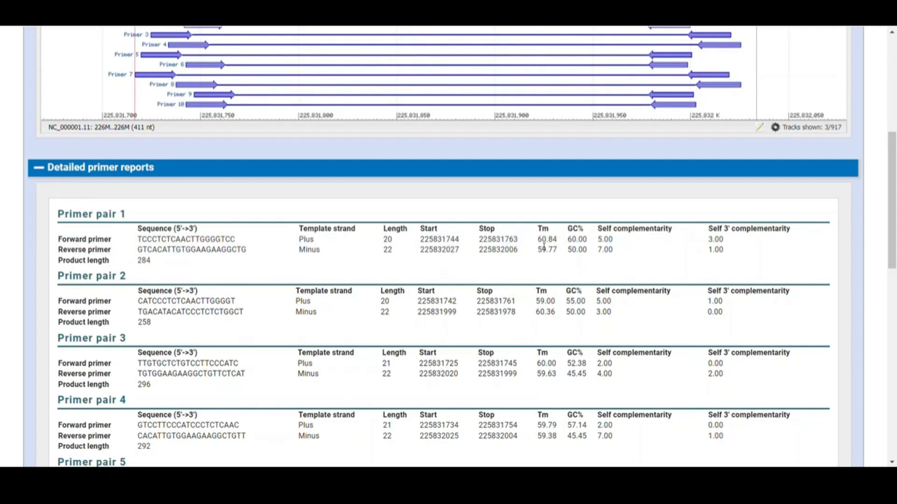